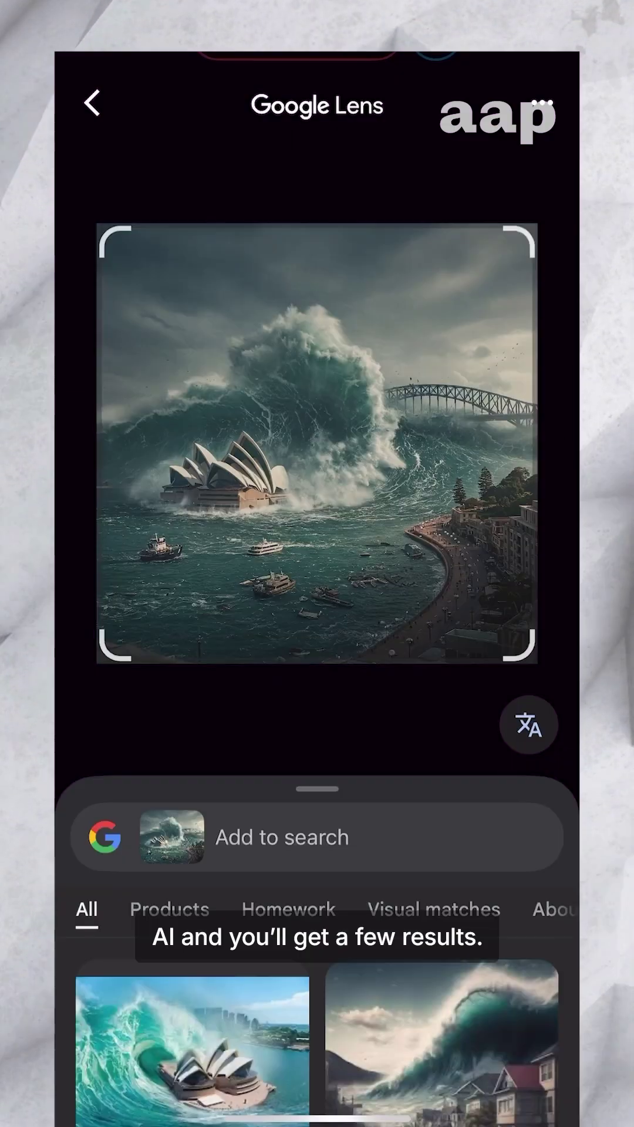
{"action": "scroll", "coordinate": [317, 880], "scroll_direction": "down", "scroll_amount": 5}
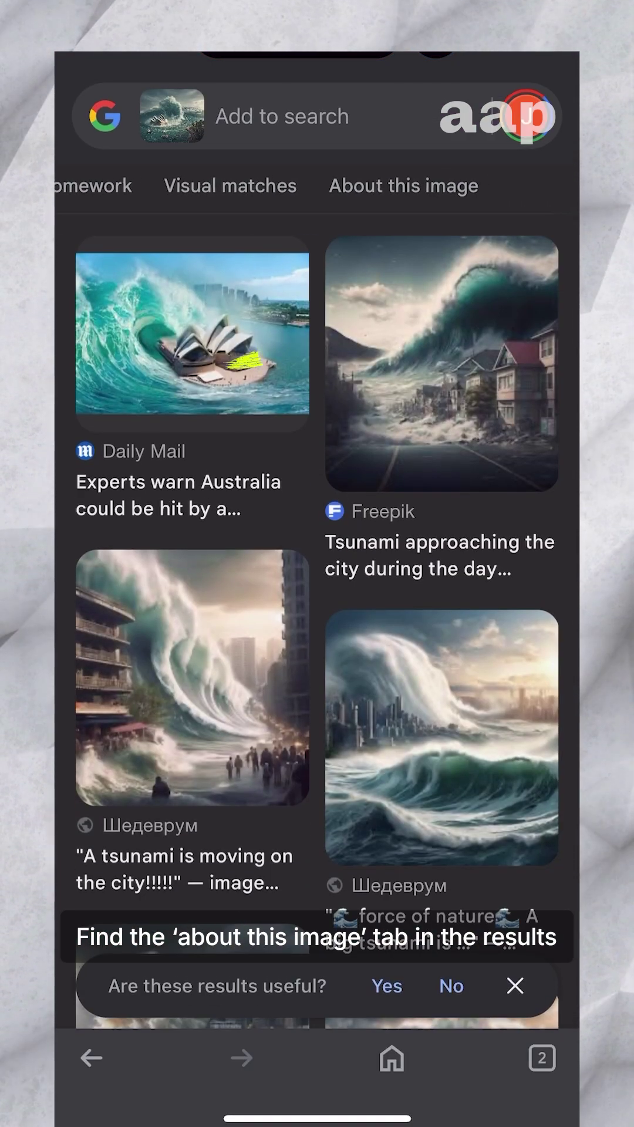
- Open the 'About this image' details page for the Sydney tsunami picture from the Lens results
{"action": "left_click", "coordinate": [460, 185]}
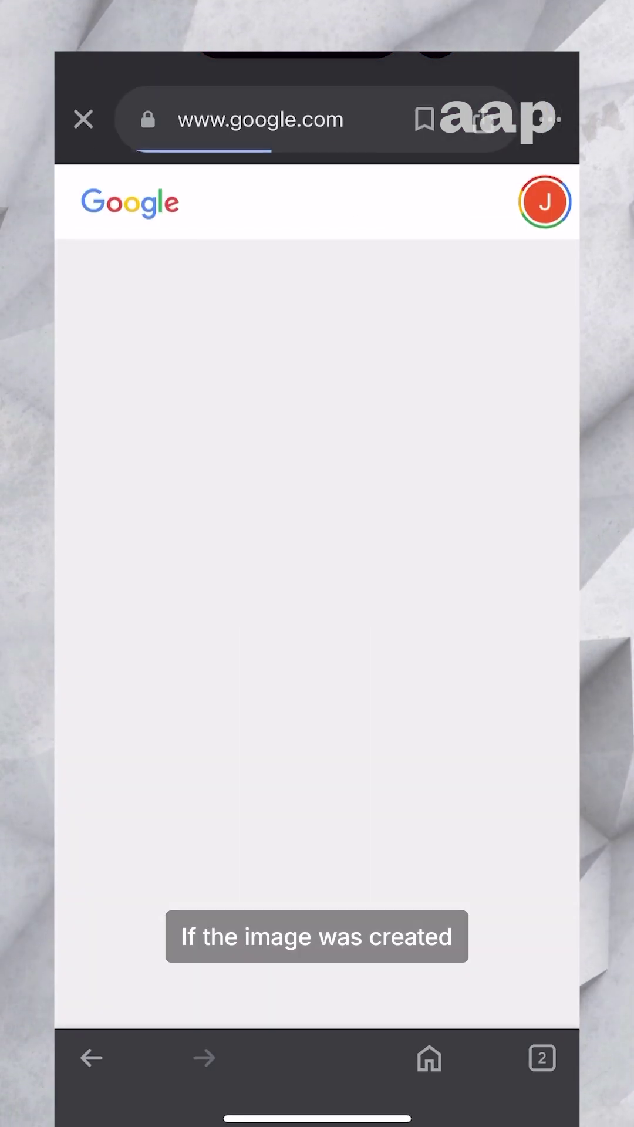